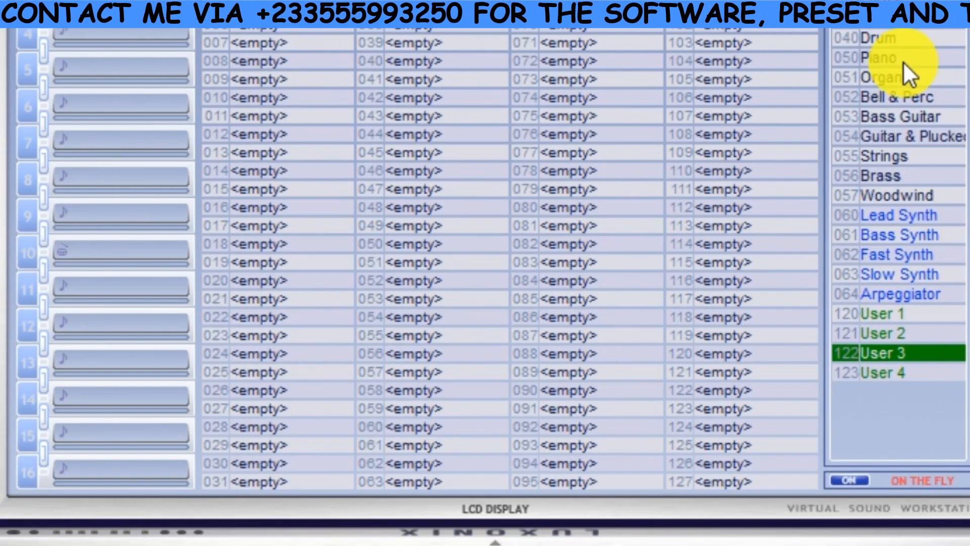
# Load E.Organ 1 from the Organ category into channel 1 and transpose it by -24 semitones
pyautogui.click(836, 102)
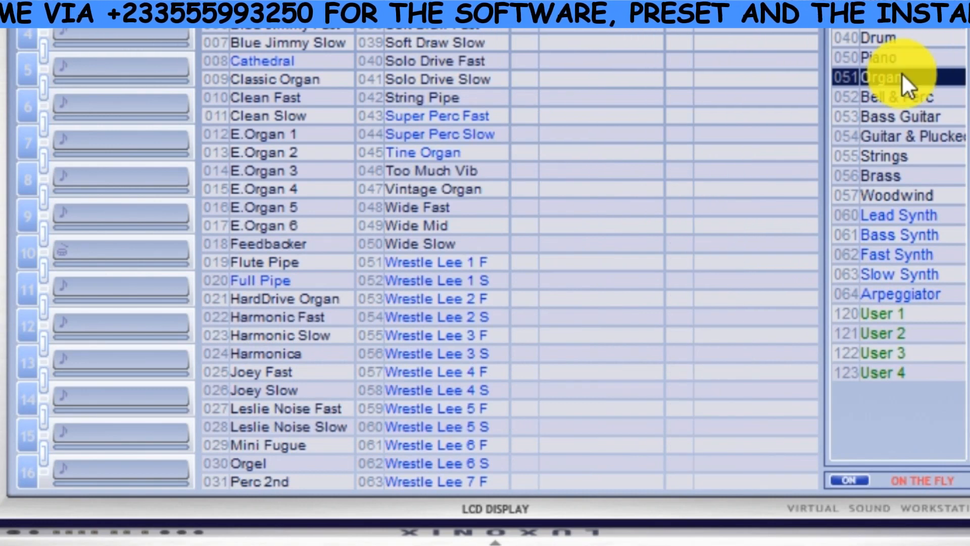
pyautogui.click(289, 136)
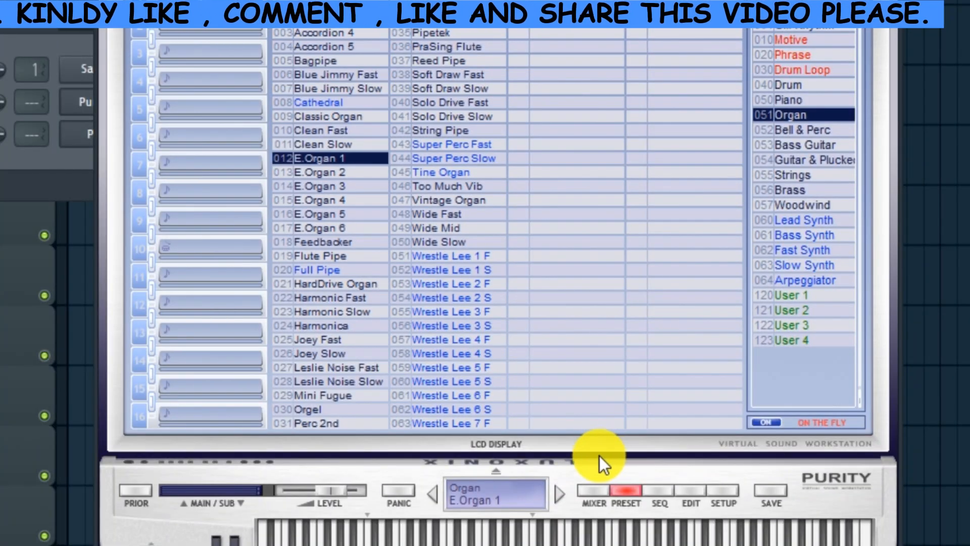
pyautogui.click(593, 492)
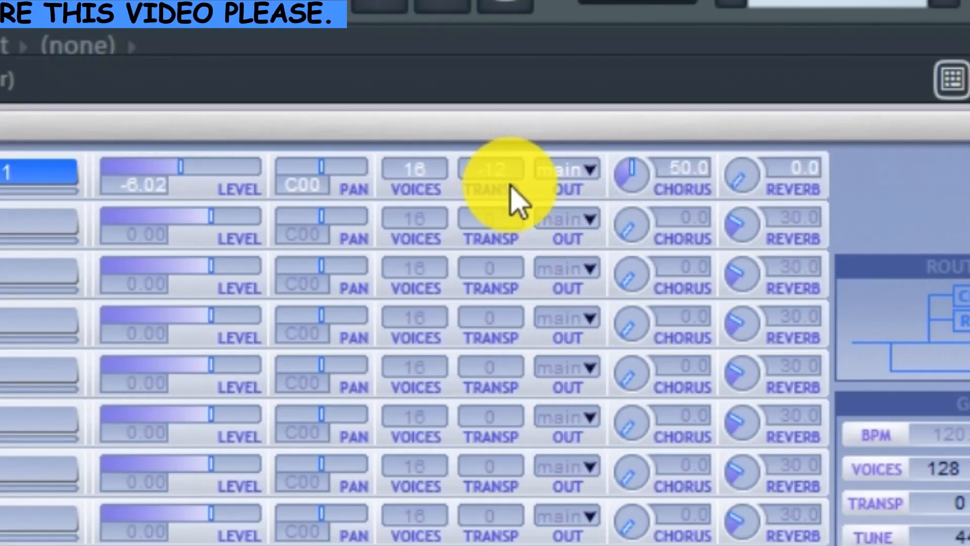
pyautogui.click(500, 177)
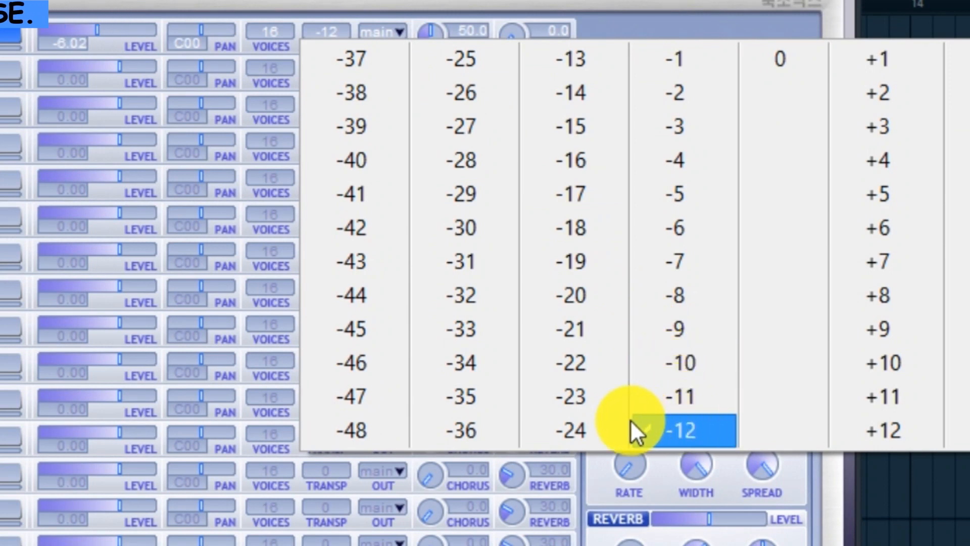
pyautogui.click(587, 425)
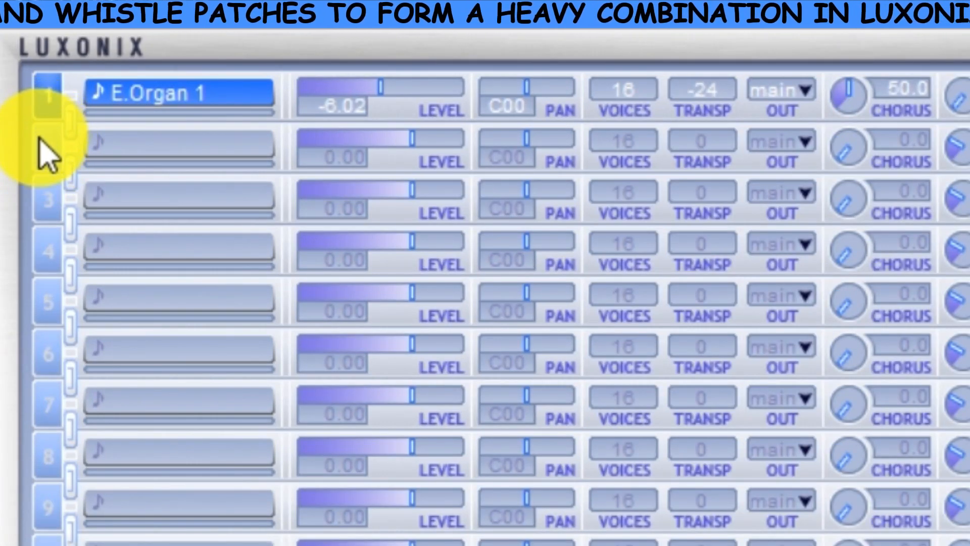
# Activate and link channel 2, then load ST Slow Strings from the Strings category into it
pyautogui.click(40, 140)
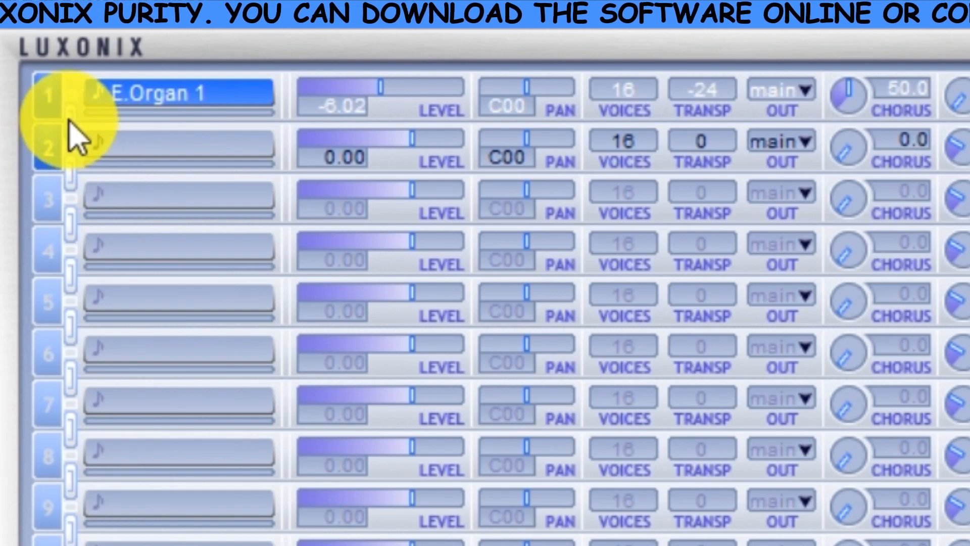
pyautogui.click(66, 167)
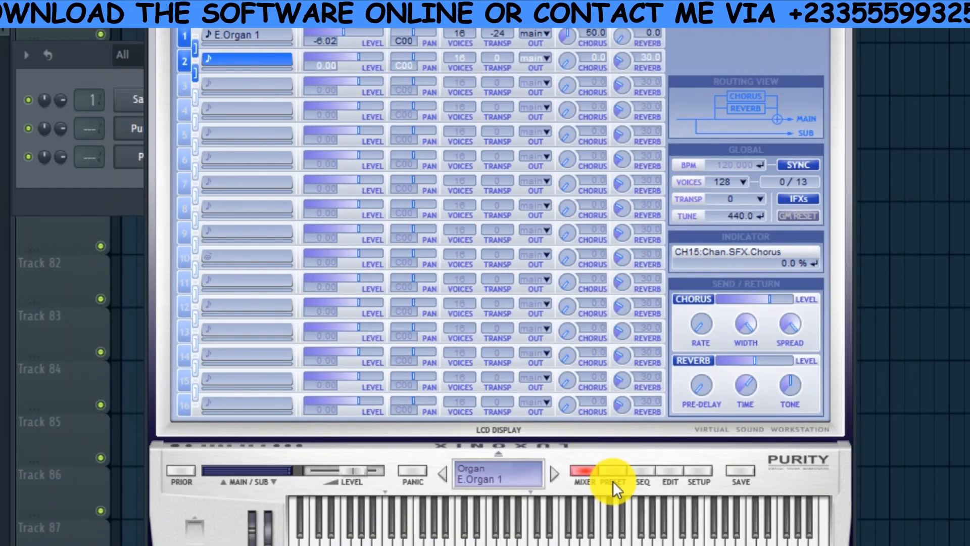
pyautogui.click(613, 471)
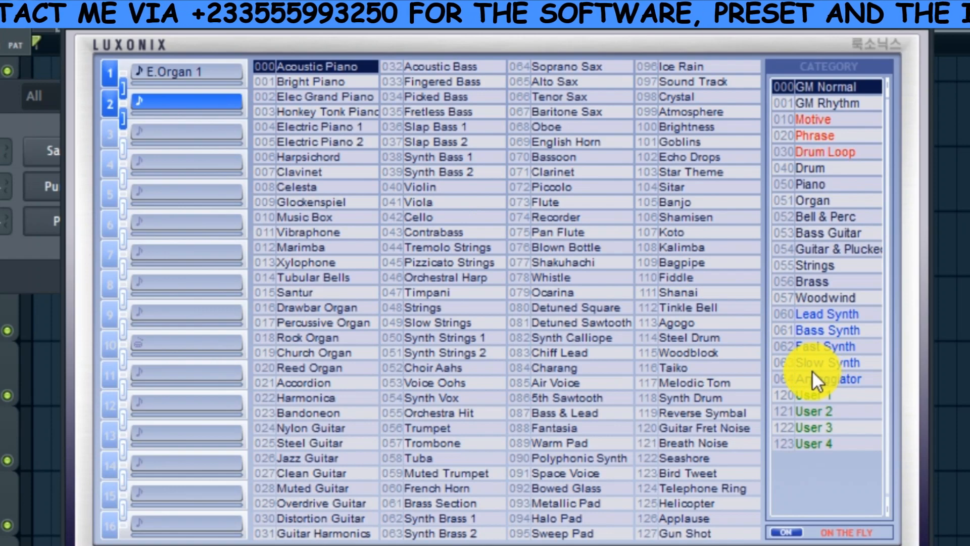
pyautogui.click(815, 266)
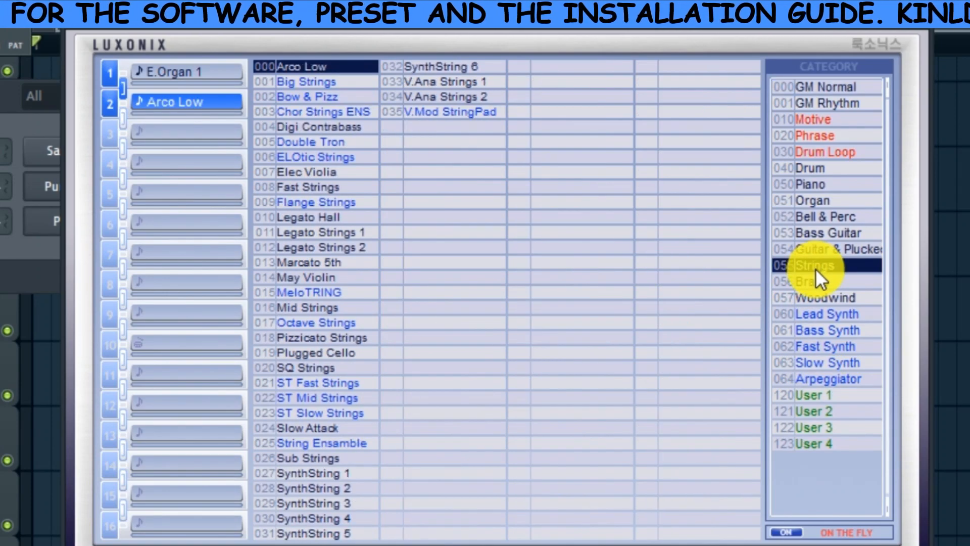
pyautogui.click(335, 413)
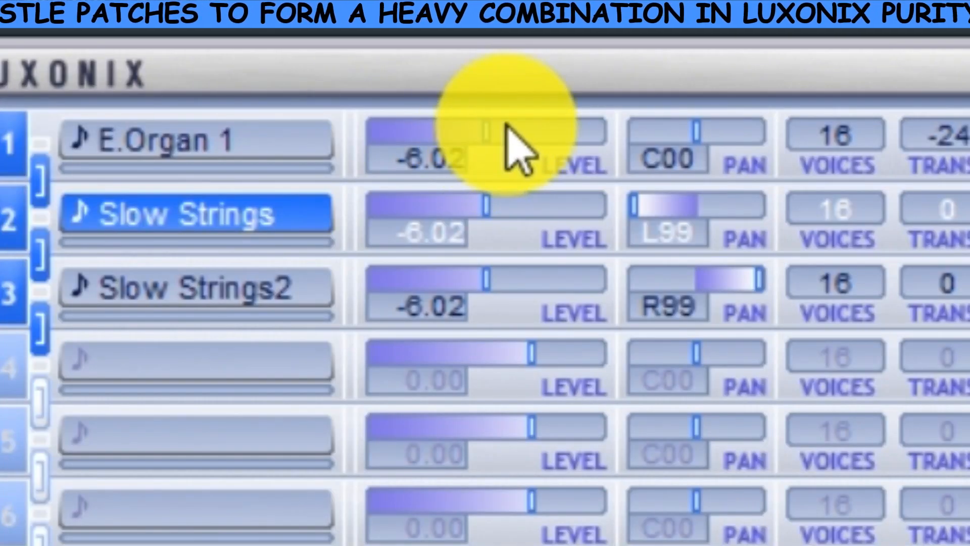
# Balance the layer levels: E.Organ 1 at -23.06, Slow Strings at 0.73 and Slow Strings2 at -0.49
pyautogui.moveTo(489, 124)
pyautogui.mouseDown()
pyautogui.moveTo(446, 147)
pyautogui.moveTo(415, 203)
pyautogui.mouseUp()
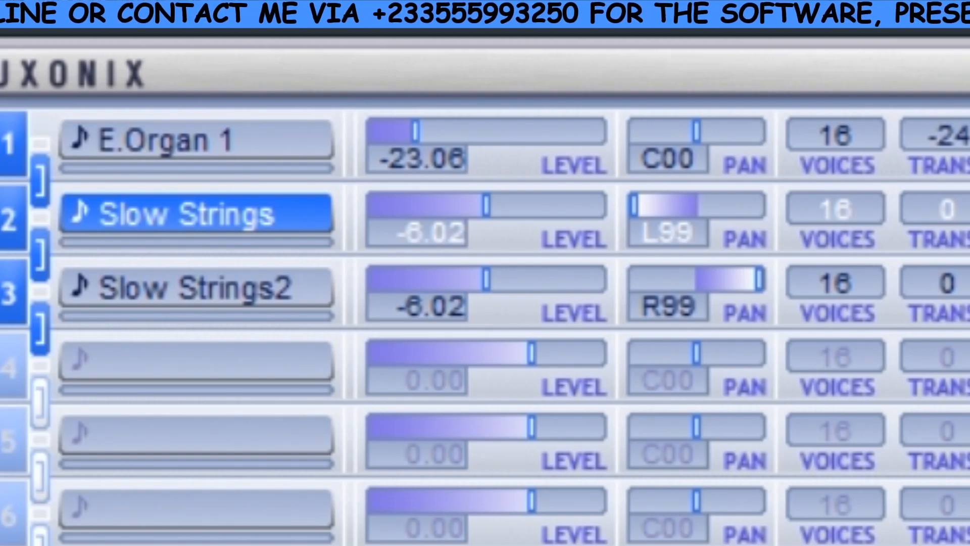
pyautogui.moveTo(486, 205); pyautogui.dragTo(489, 228)
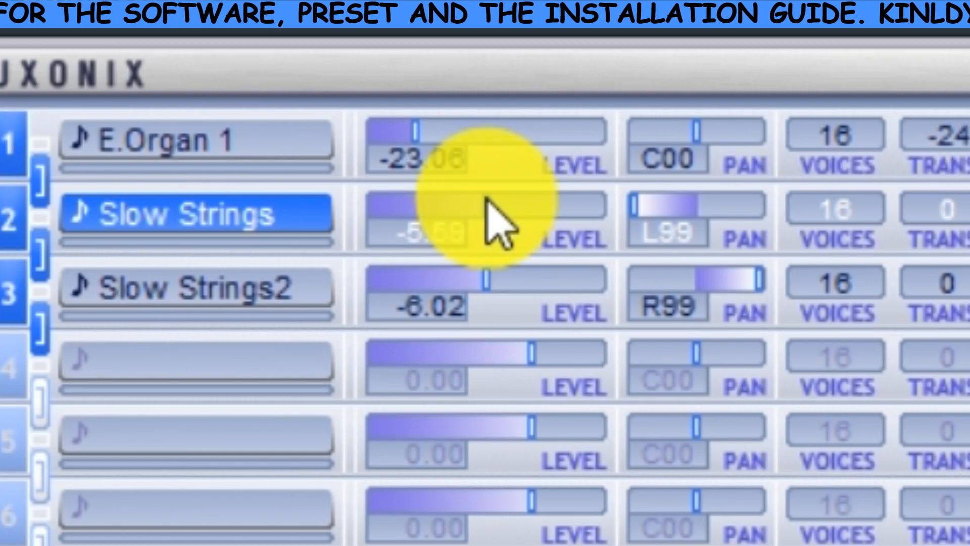
pyautogui.moveTo(487, 199); pyautogui.dragTo(541, 190)
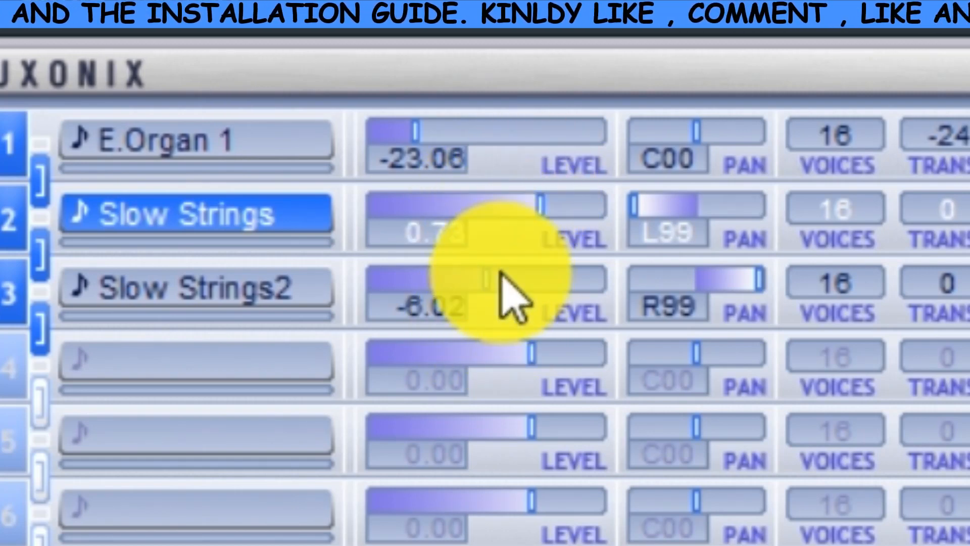
pyautogui.moveTo(487, 279); pyautogui.dragTo(457, 280)
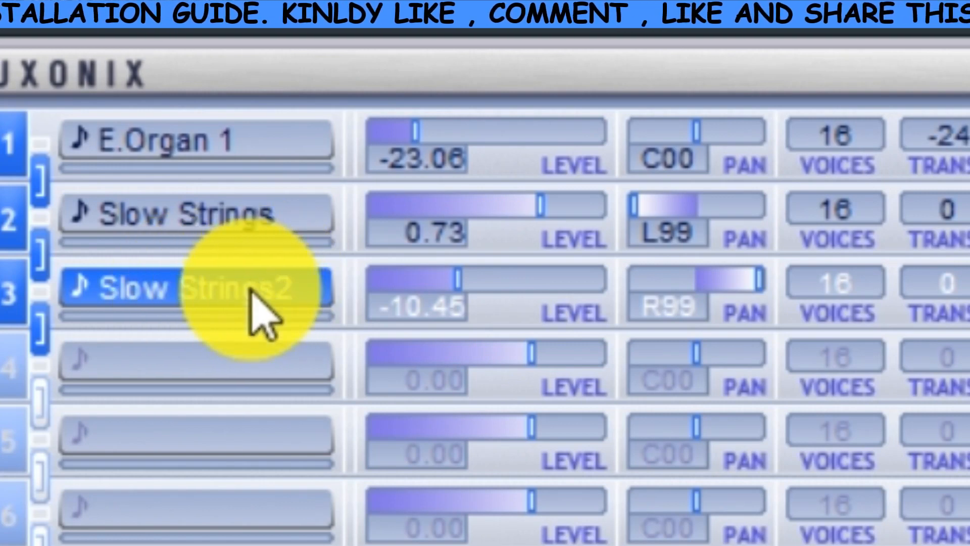
pyautogui.moveTo(461, 275); pyautogui.dragTo(528, 279)
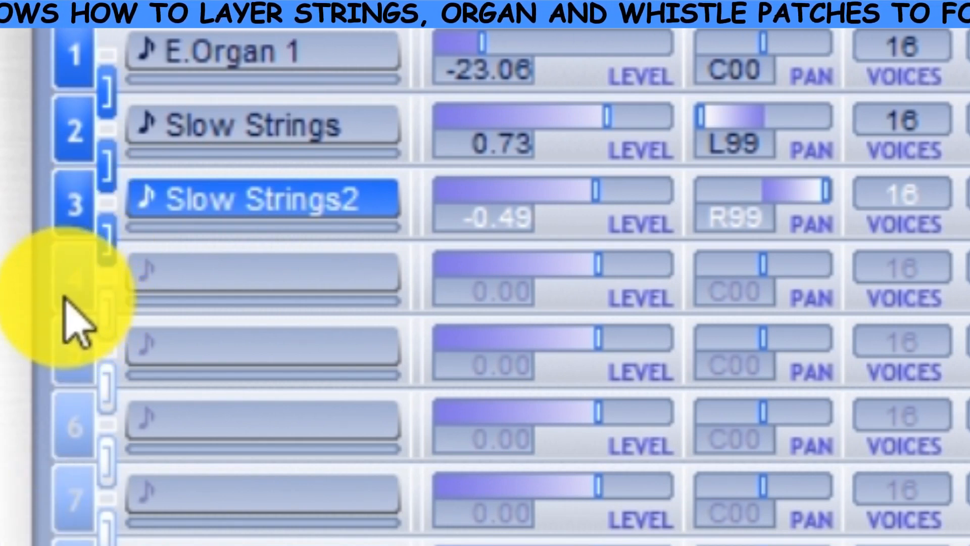
# Activate and link channel 4, then load the Whistle patch from the GM Normal category into it
pyautogui.click(65, 299)
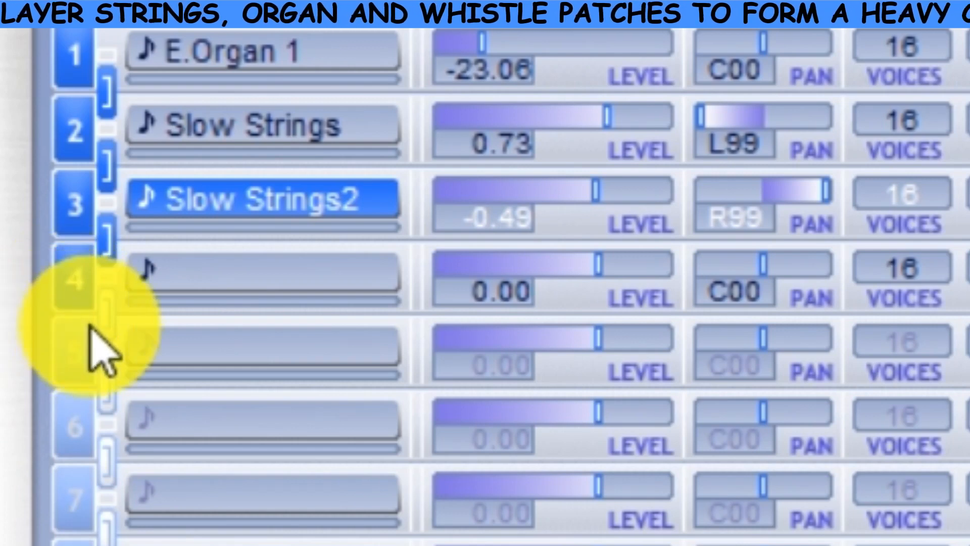
pyautogui.click(106, 326)
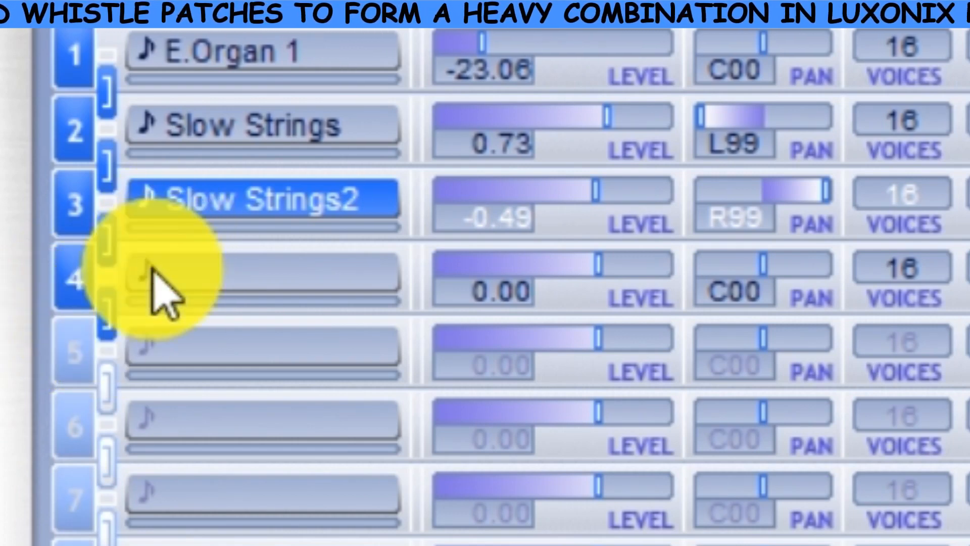
pyautogui.click(289, 280)
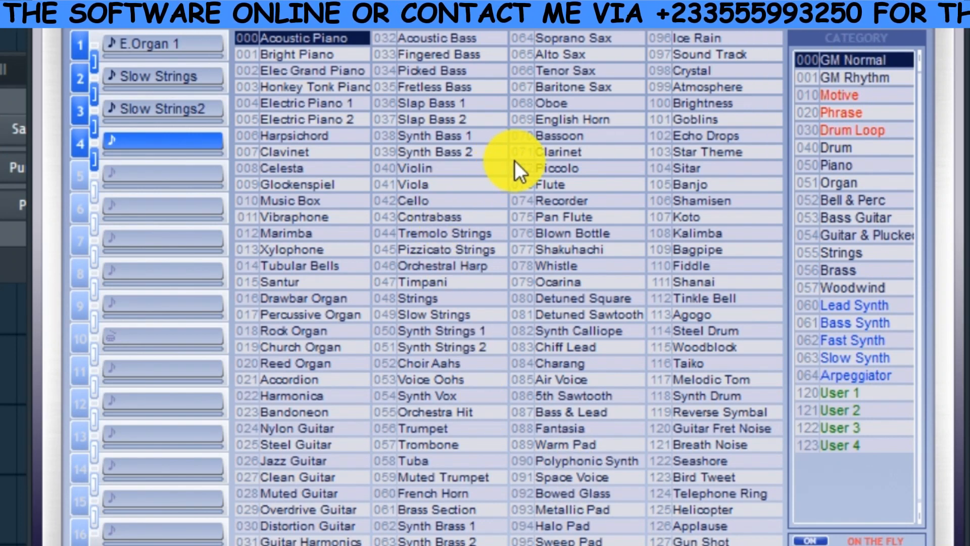
pyautogui.click(572, 265)
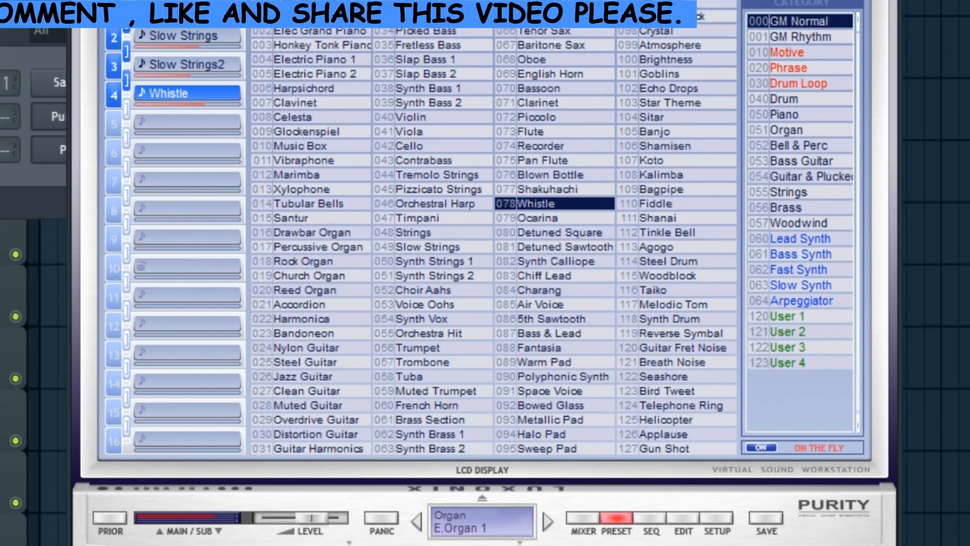
# Set the Whistle channel's level to -1.46 in the mixer
pyautogui.click(580, 516)
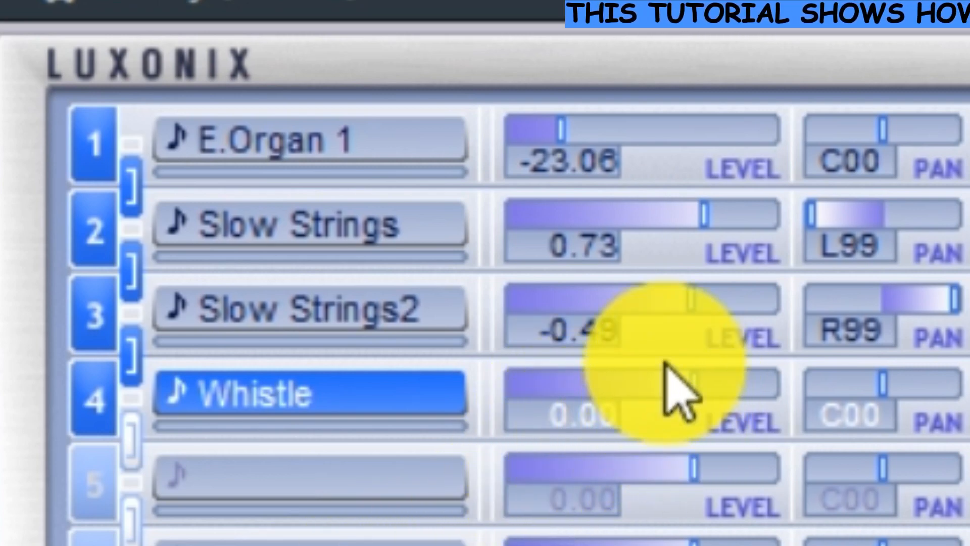
pyautogui.click(675, 386)
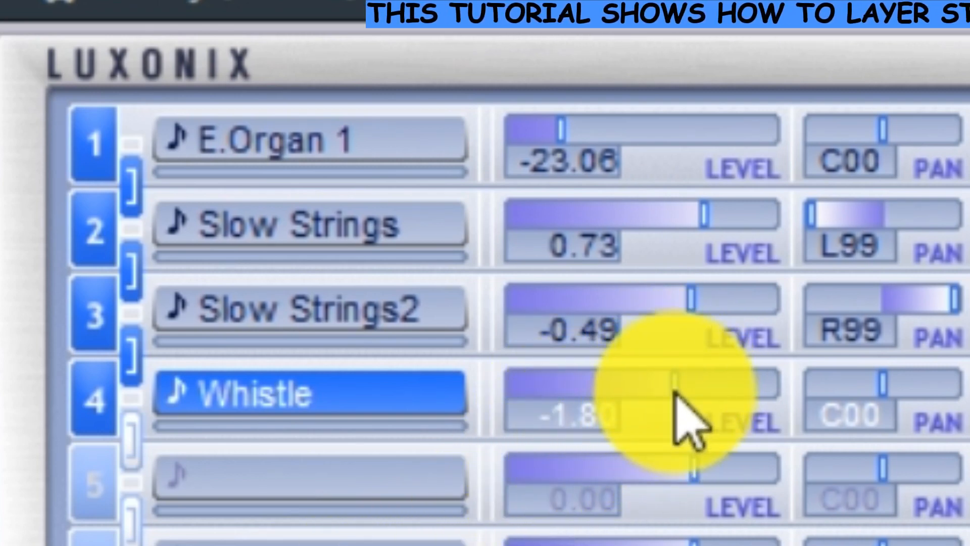
pyautogui.moveTo(675, 389)
pyautogui.mouseDown()
pyautogui.moveTo(652, 396)
pyautogui.moveTo(677, 396)
pyautogui.moveTo(694, 410)
pyautogui.moveTo(678, 407)
pyautogui.mouseUp()
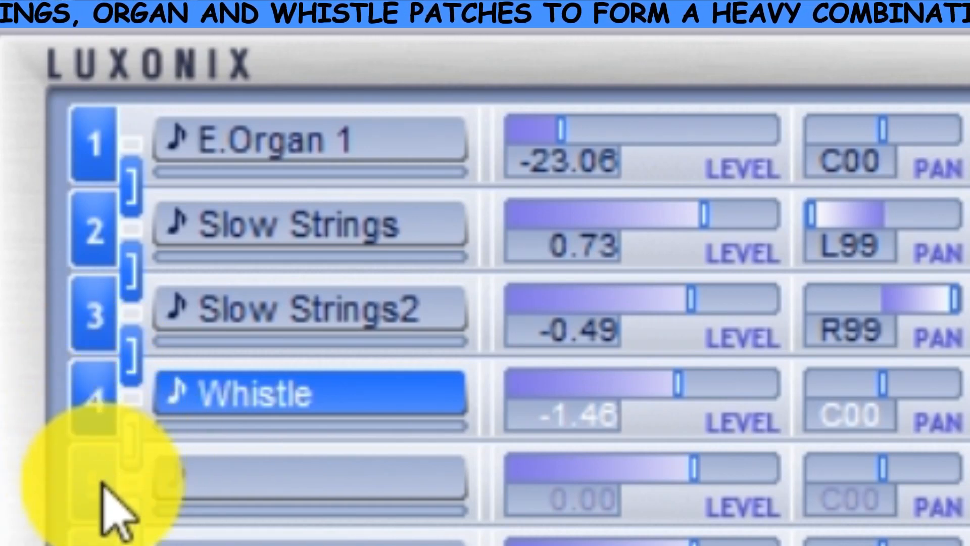
# Activate channel 5, load Slow Attack from the Strings category into it and link the channel to the layer
pyautogui.click(106, 498)
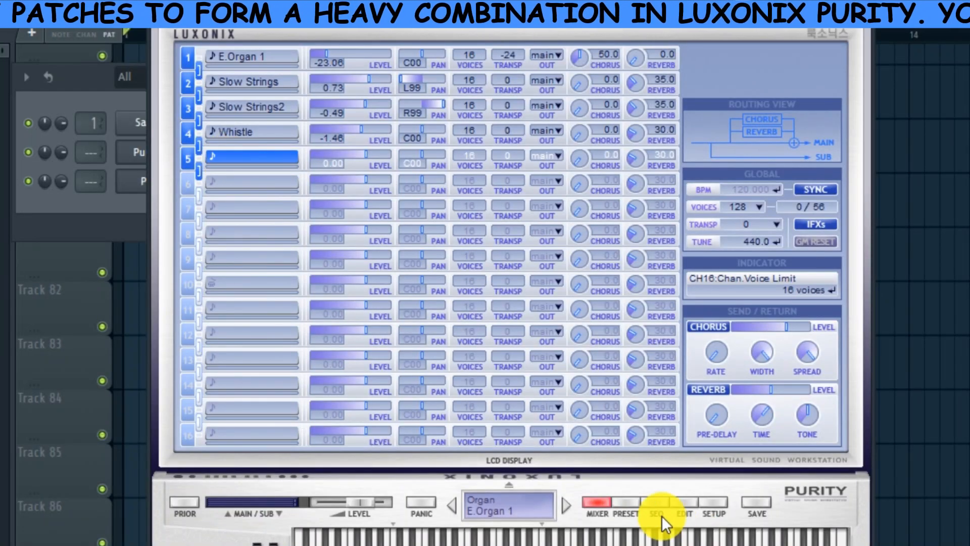
pyautogui.click(628, 502)
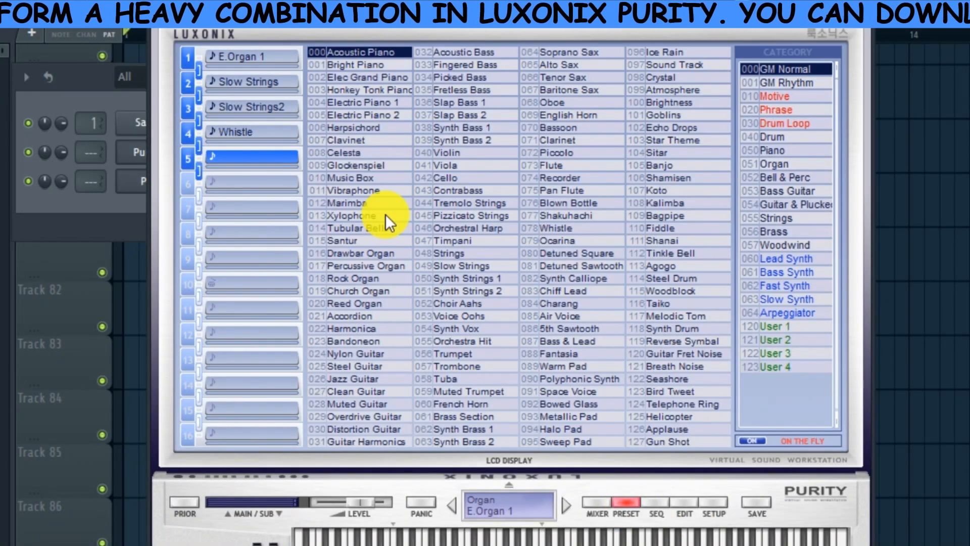
pyautogui.click(793, 217)
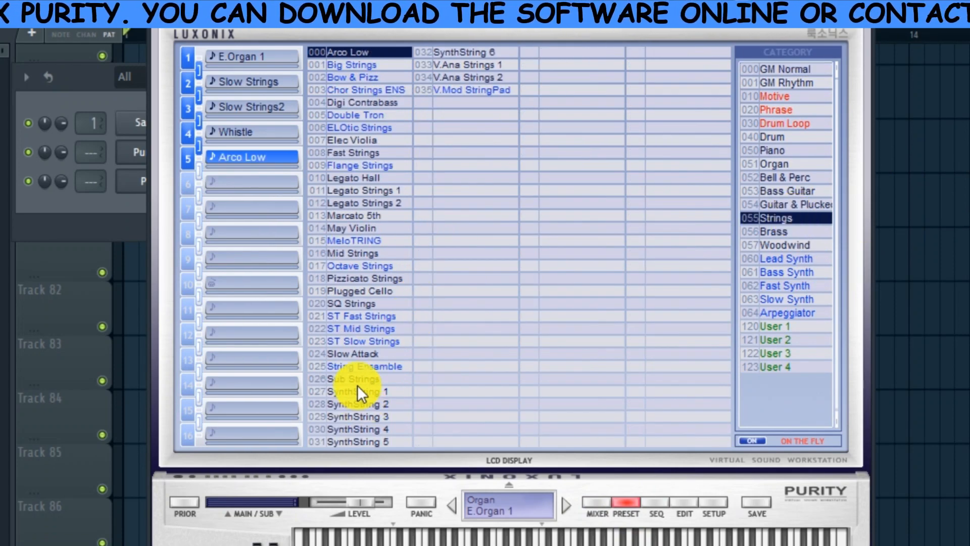
pyautogui.click(363, 353)
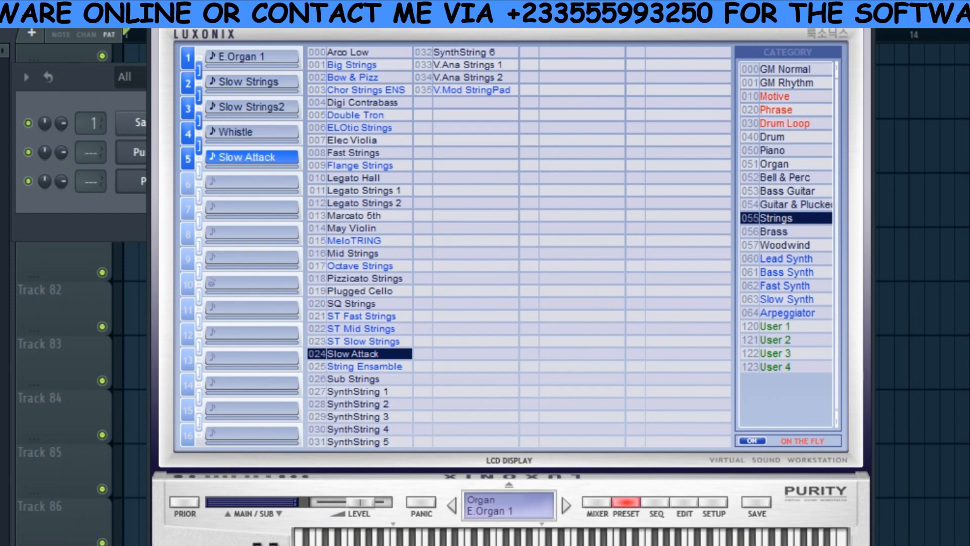
pyautogui.click(198, 172)
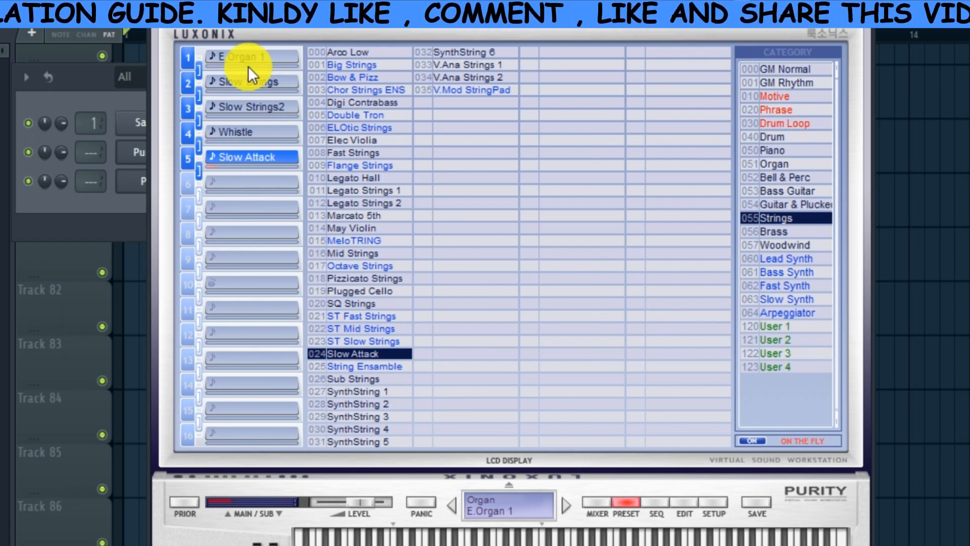
# Transpose the Slow Strings layer on channel 2 by -12 semitones
pyautogui.click(272, 87)
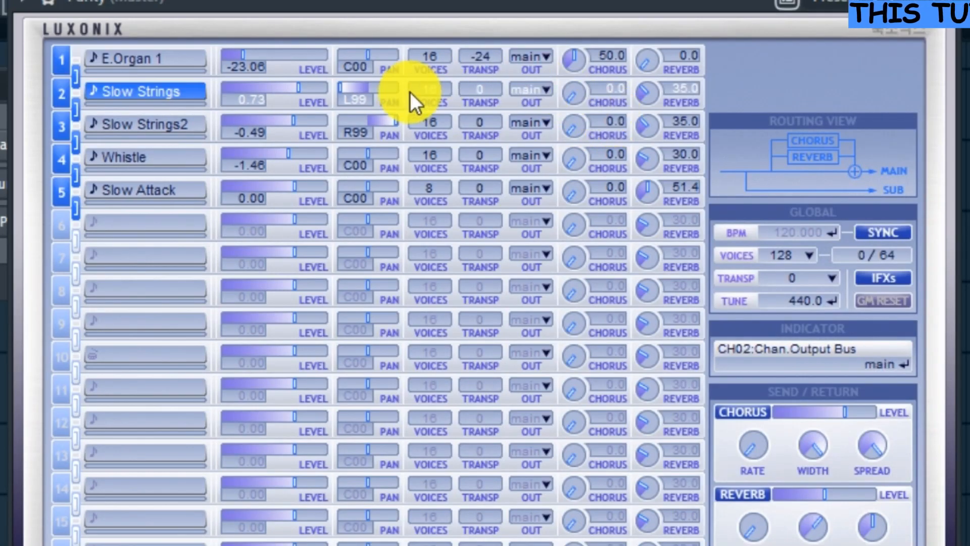
pyautogui.click(493, 92)
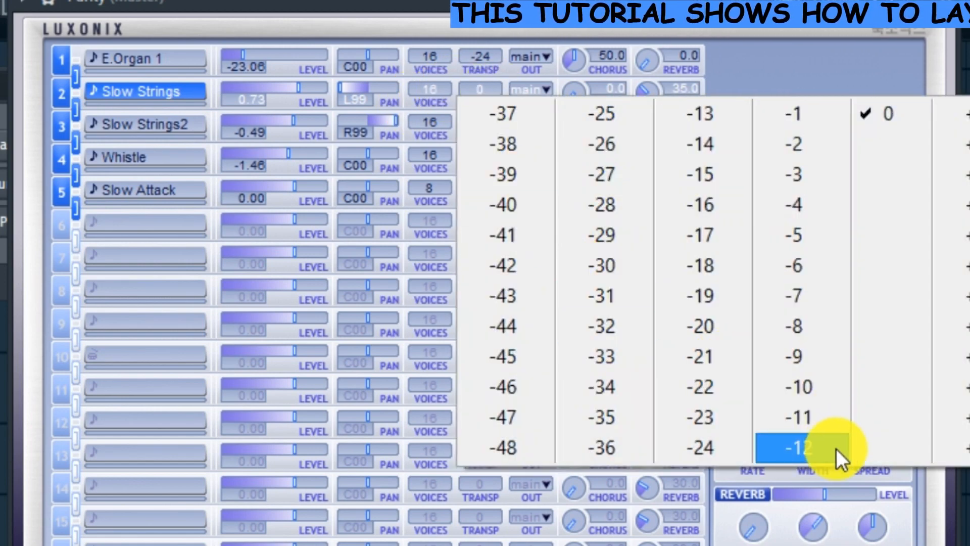
pyautogui.click(834, 450)
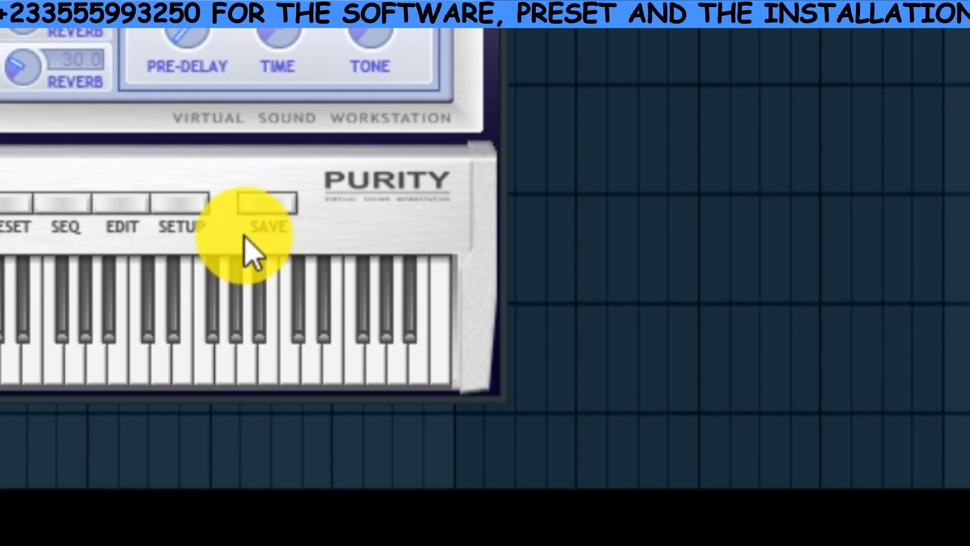
# Save the layered sound as a combi in empty slot 000 of the User 4 bank and display it in the preset list
pyautogui.click(286, 212)
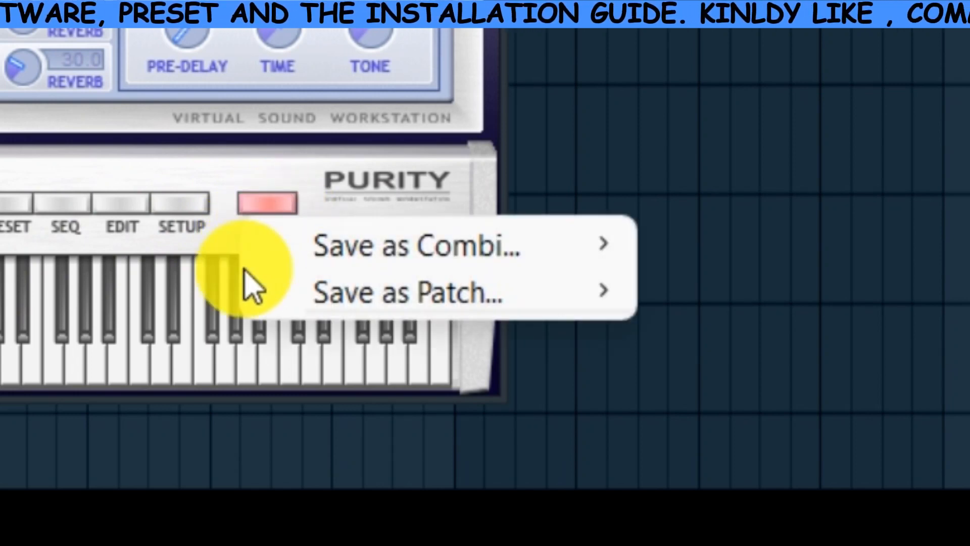
pyautogui.moveTo(298, 268)
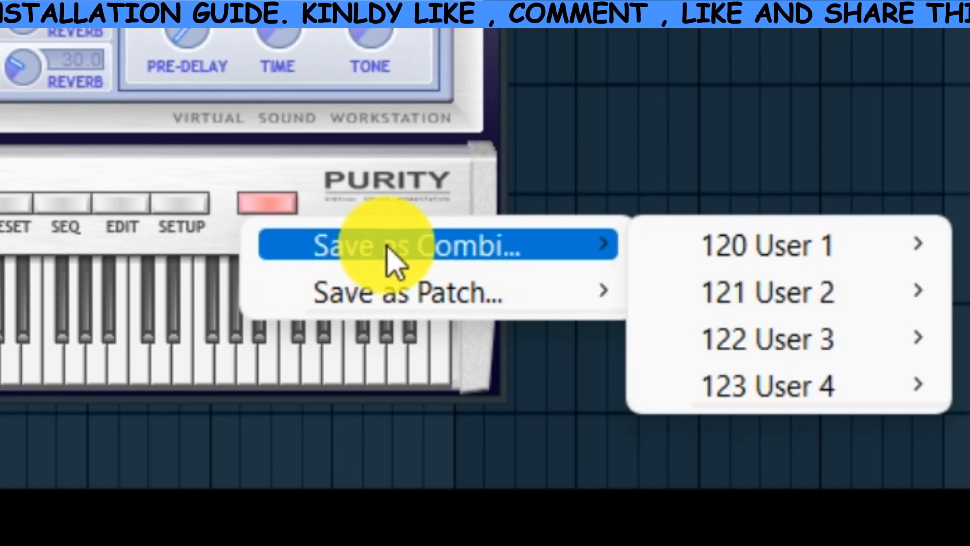
pyautogui.moveTo(732, 231)
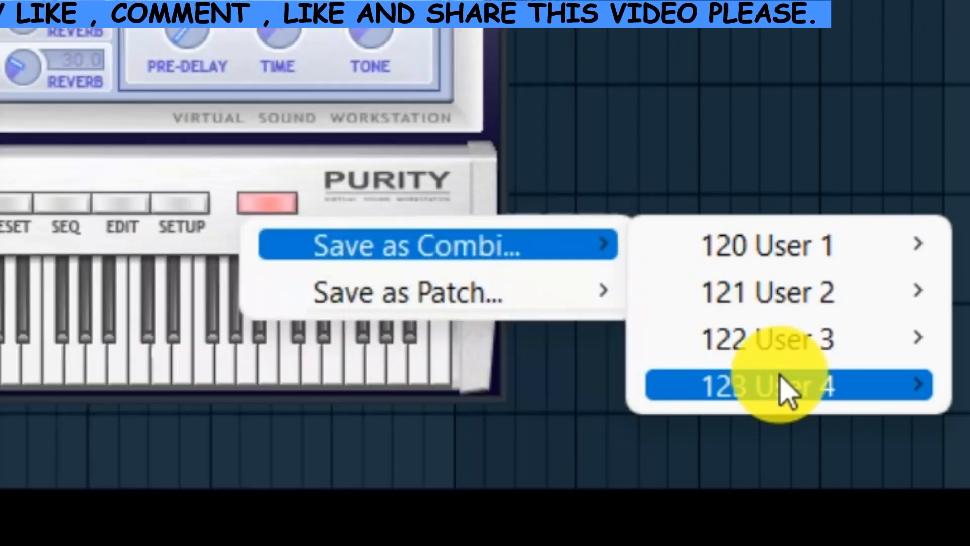
pyautogui.moveTo(783, 390)
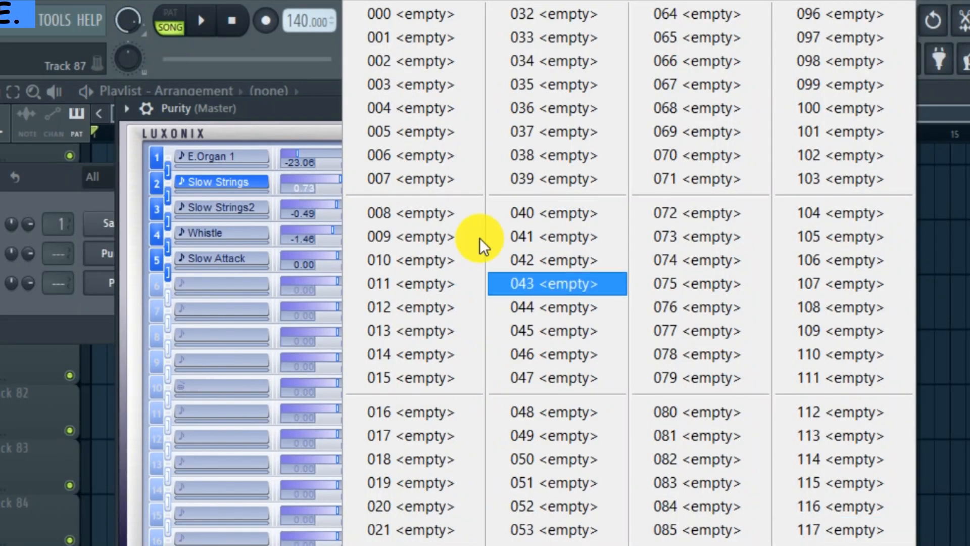
pyautogui.click(397, 16)
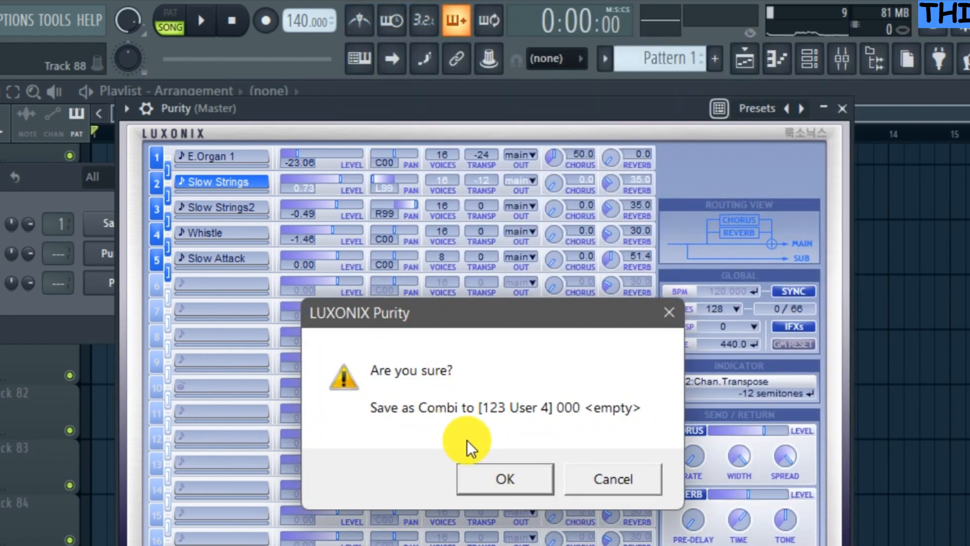
pyautogui.click(503, 486)
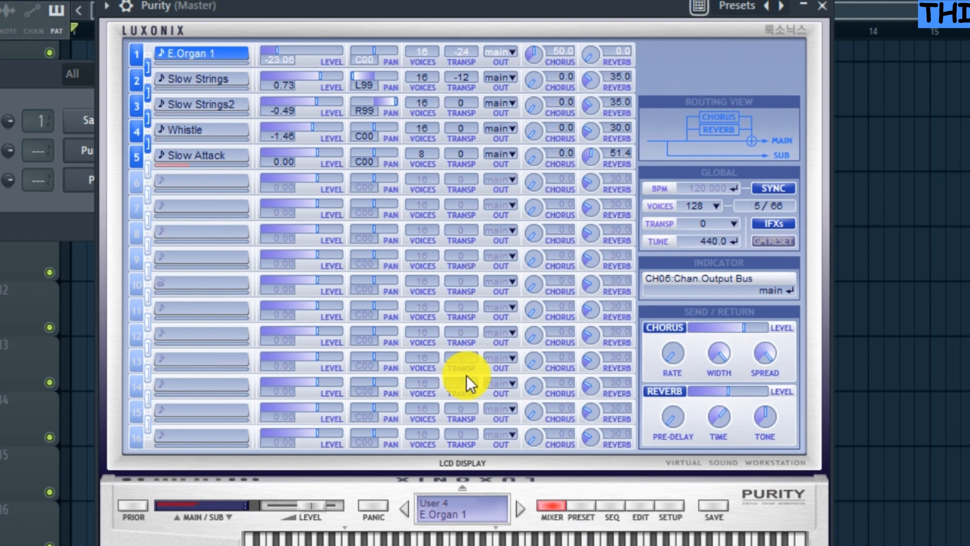
pyautogui.click(578, 507)
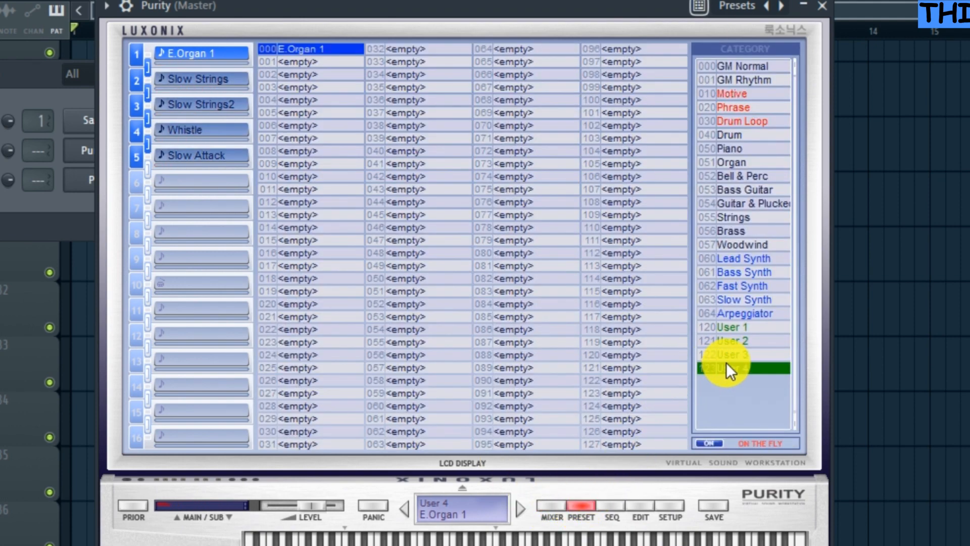